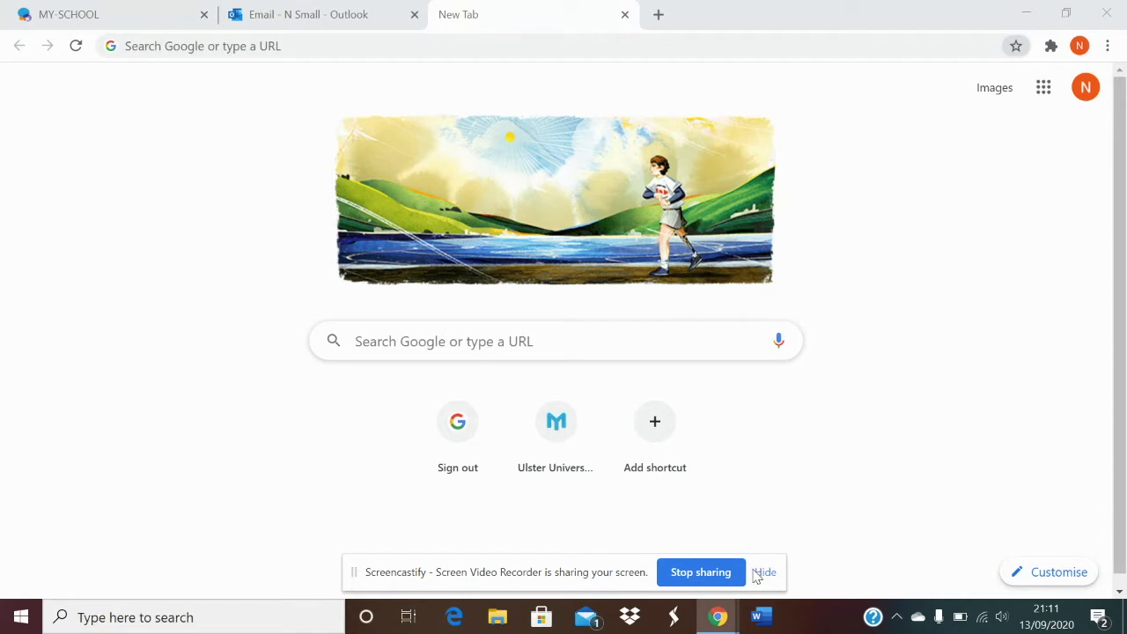
# - Go to Google Classroom from the Google apps list
pyautogui.moveTo(720, 622)
pyautogui.click(1041, 103)
pyautogui.click(1044, 164)
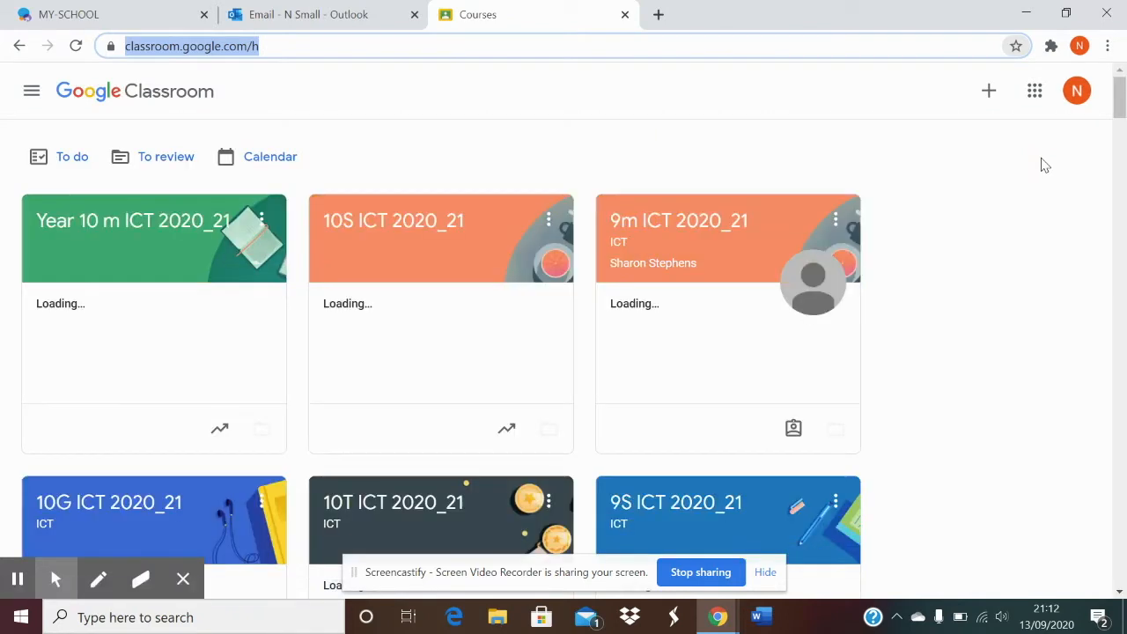
# - Start joining a class and enter the teacher's class code
pyautogui.click(994, 95)
pyautogui.click(956, 131)
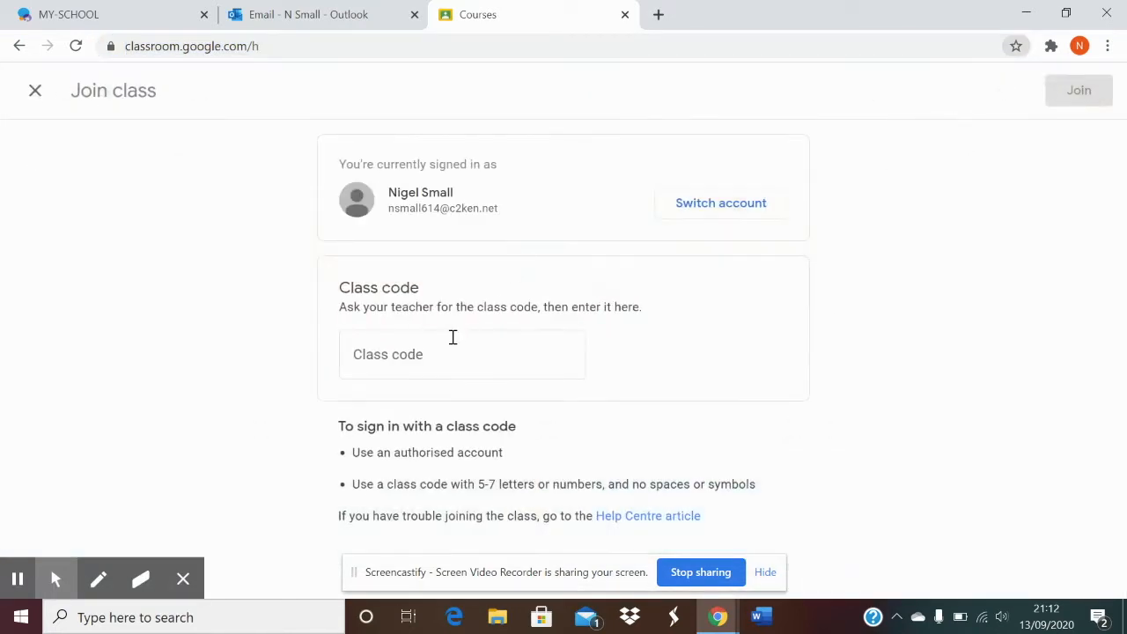
pyautogui.click(447, 343)
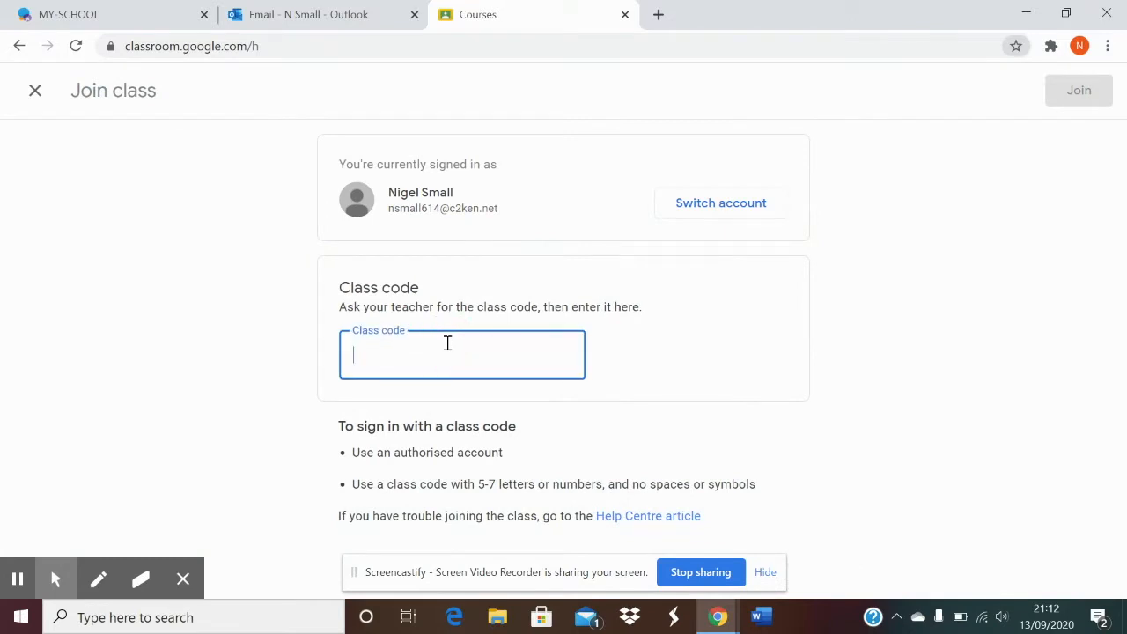
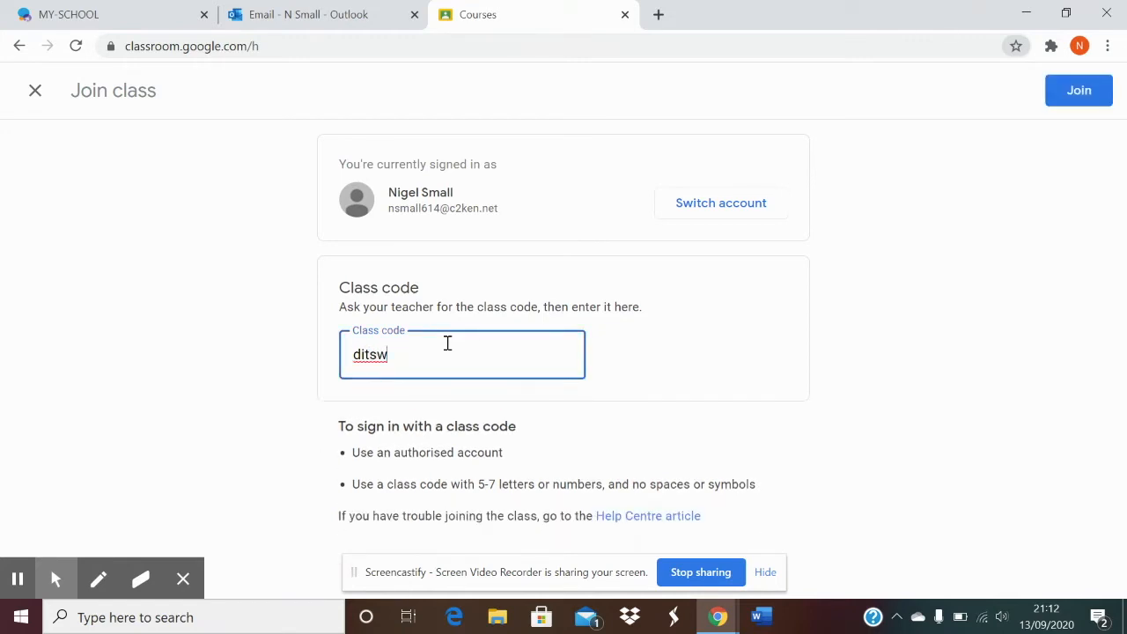
# - Join Pupil Fake Classroom and view its Classwork page with the poetry homework due 18 Sep
pyautogui.click(1081, 90)
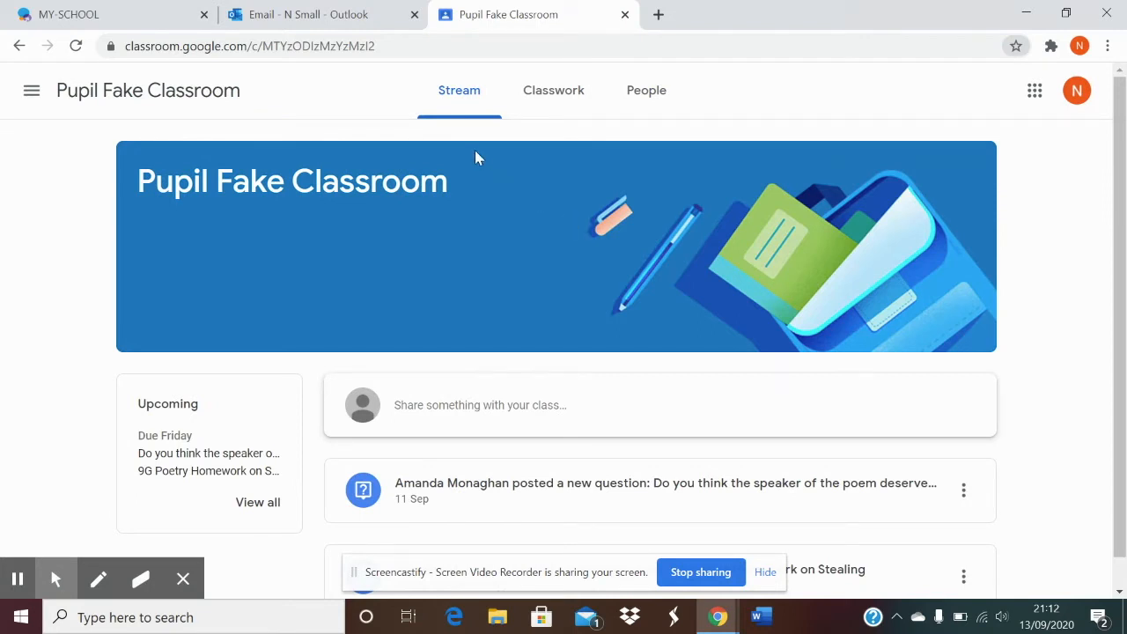
pyautogui.click(536, 116)
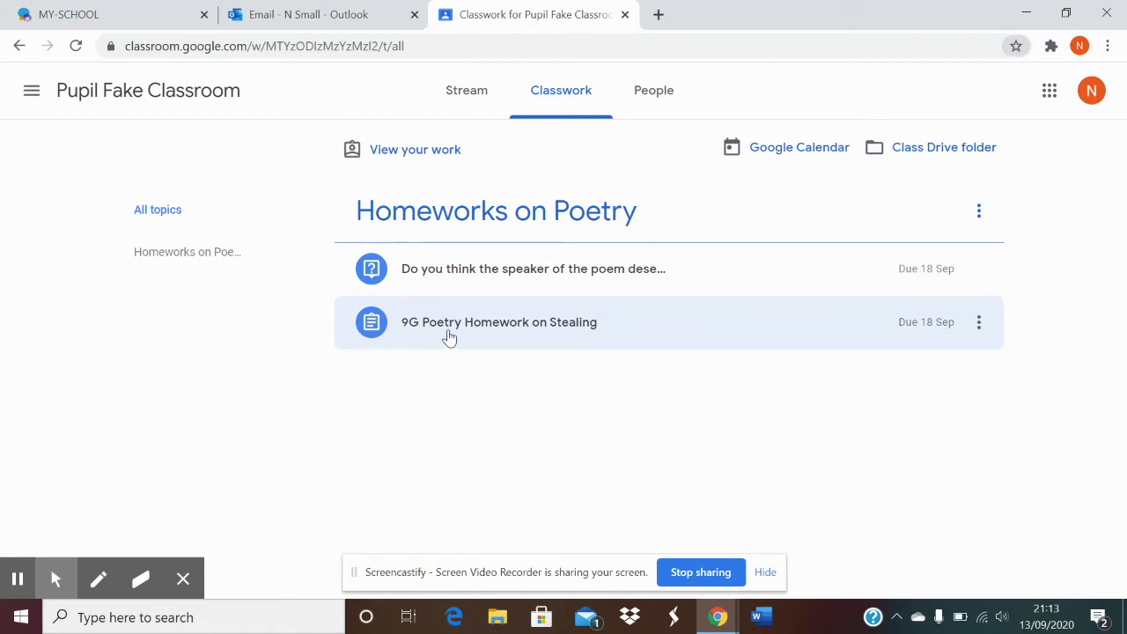
# - Open the 9G Poetry Homework on Stealing assignment page with its Stealing.docx attachment
pyautogui.click(449, 337)
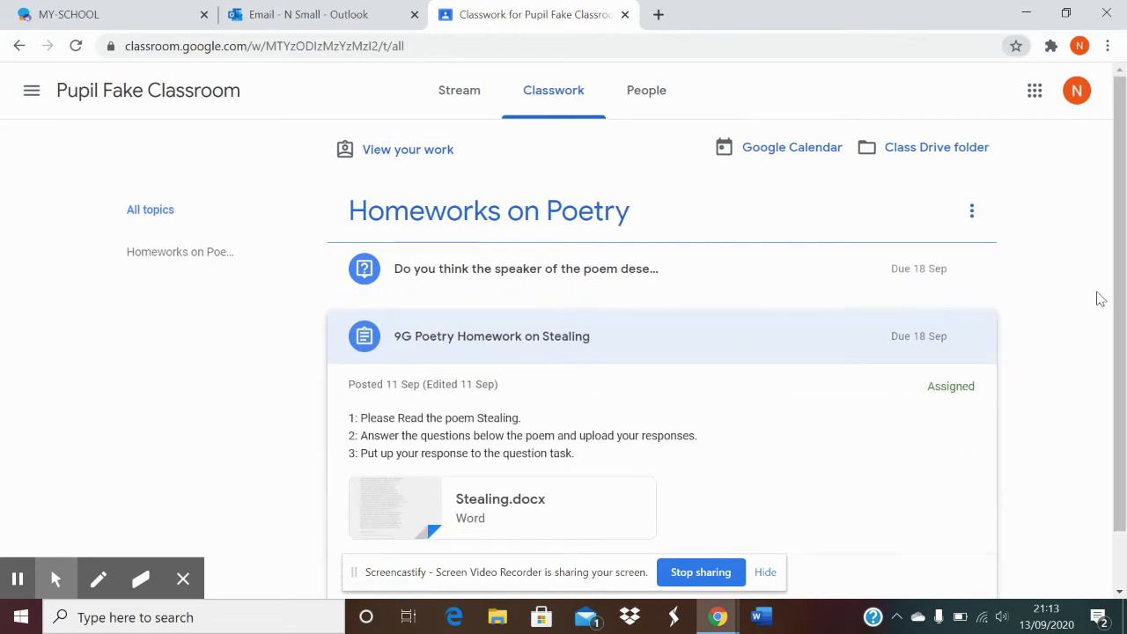
pyautogui.moveTo(1114, 301); pyautogui.dragTo(1116, 396)
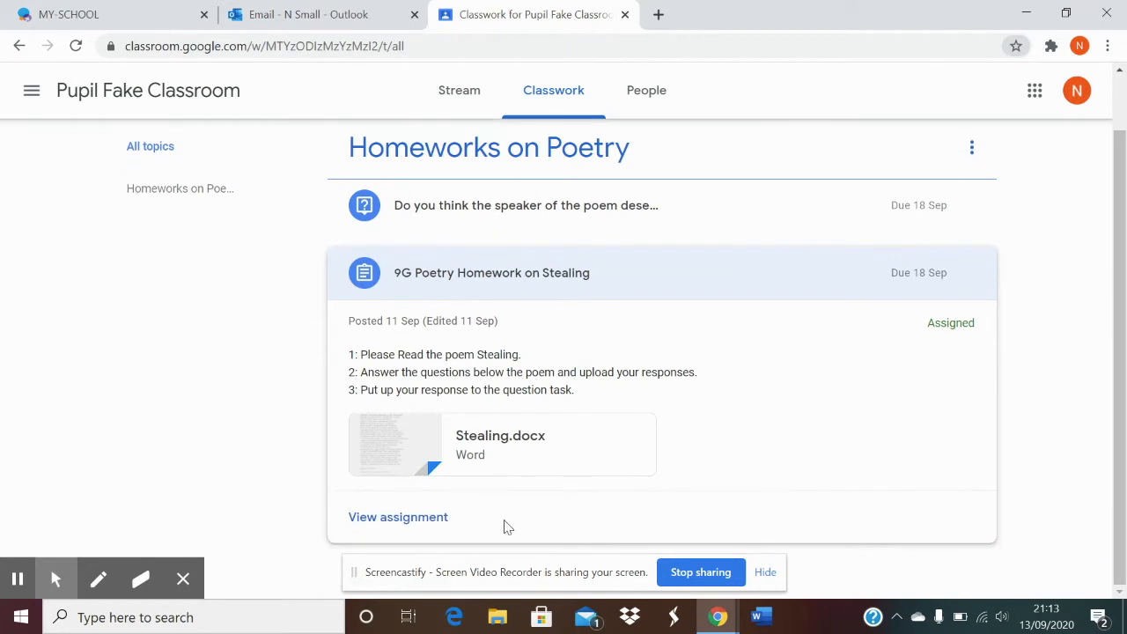
pyautogui.click(422, 525)
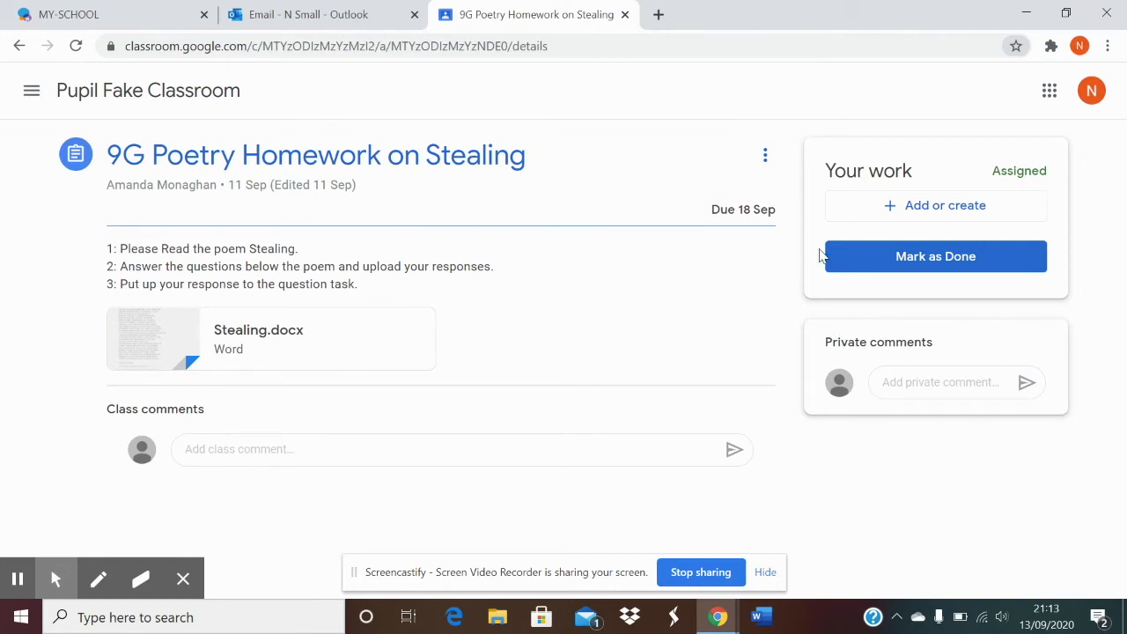
# - Create a new blank Google Doc attached to the assignment and open it
pyautogui.click(904, 201)
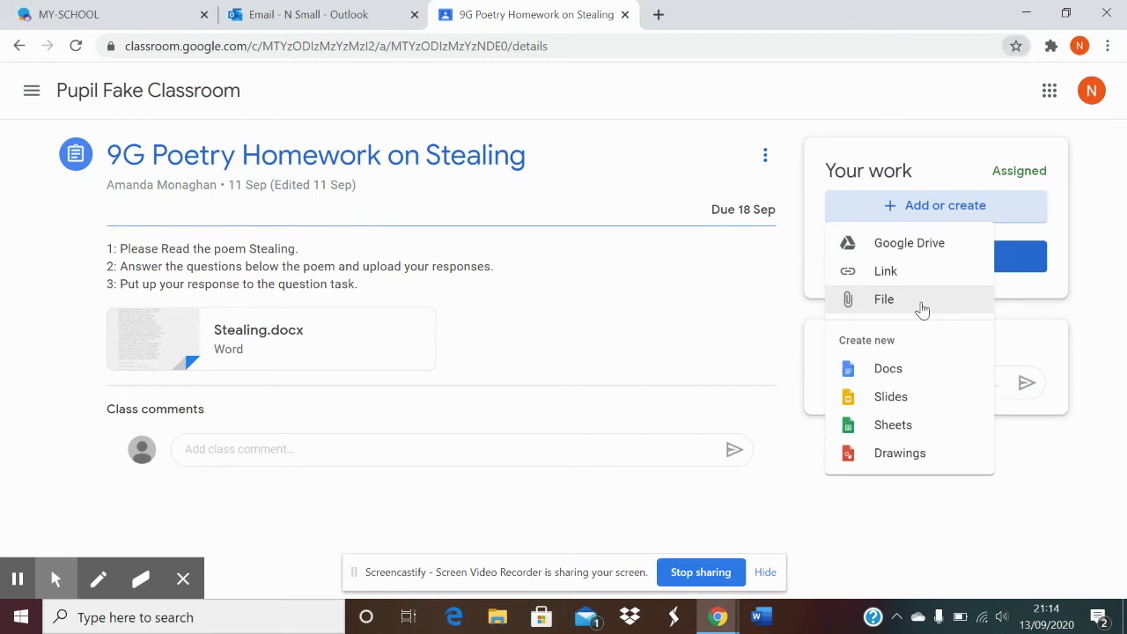
pyautogui.click(923, 374)
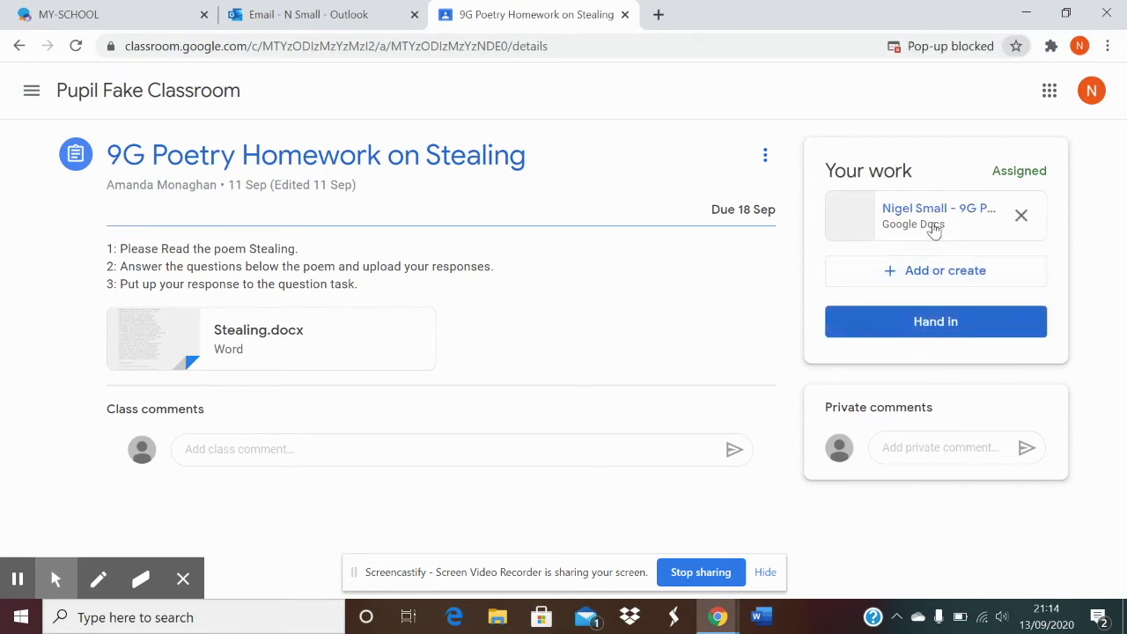
pyautogui.click(934, 227)
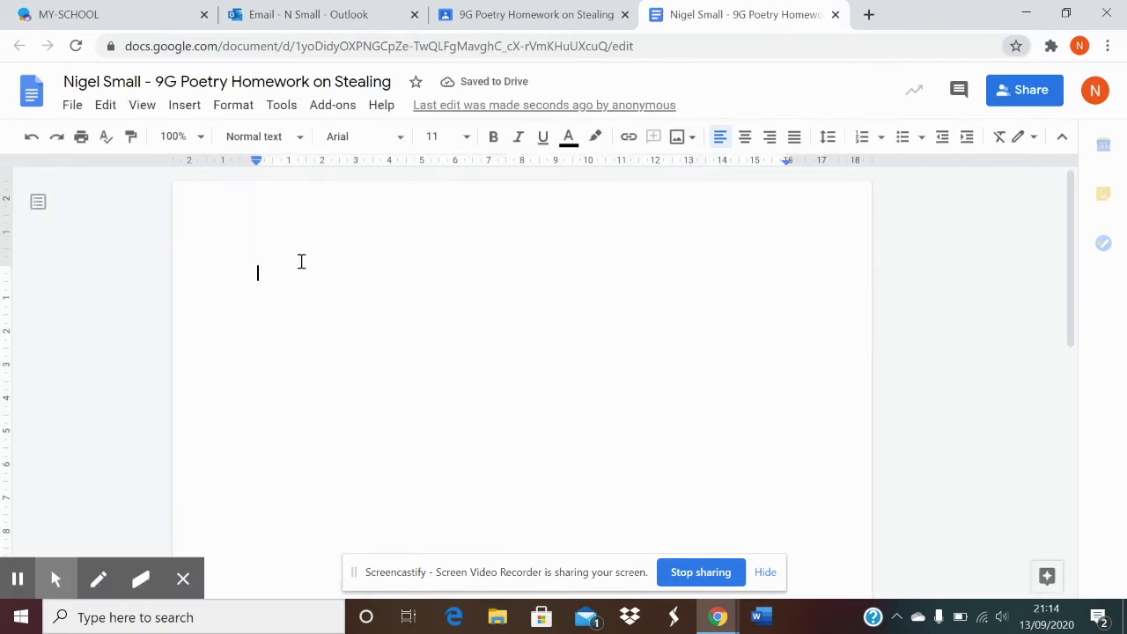
# - Type the heading 'Homework on Poetry' and numbered answers 'Stealing is wrong' and 'Yes'
pyautogui.write('1.')
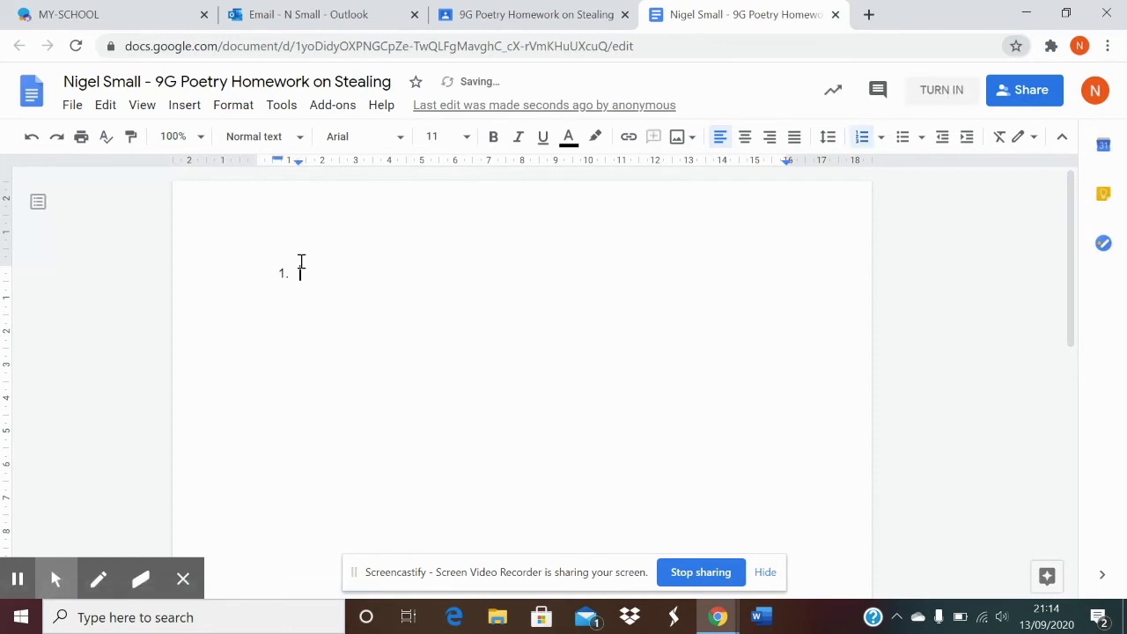
pyautogui.hotkey('ctrl', 'z')
pyautogui.press('BackSpace')
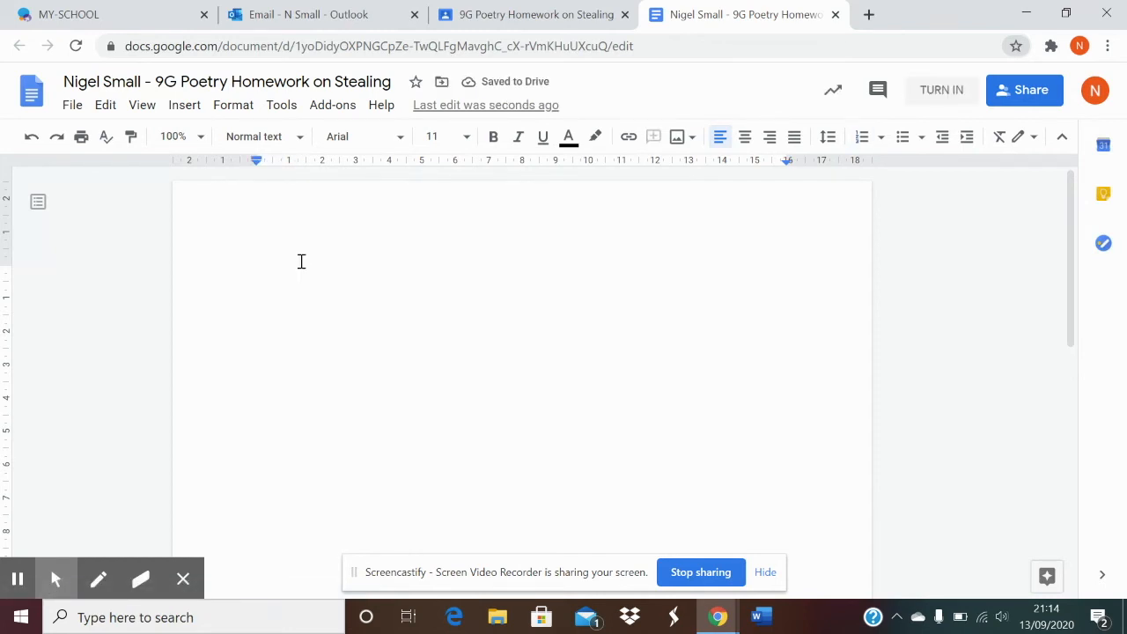
pyautogui.write('Homeowr')
pyautogui.press('BackSpace')
pyautogui.press('BackSpace')
pyautogui.press('BackSpace')
pyautogui.write('work on Poetry')
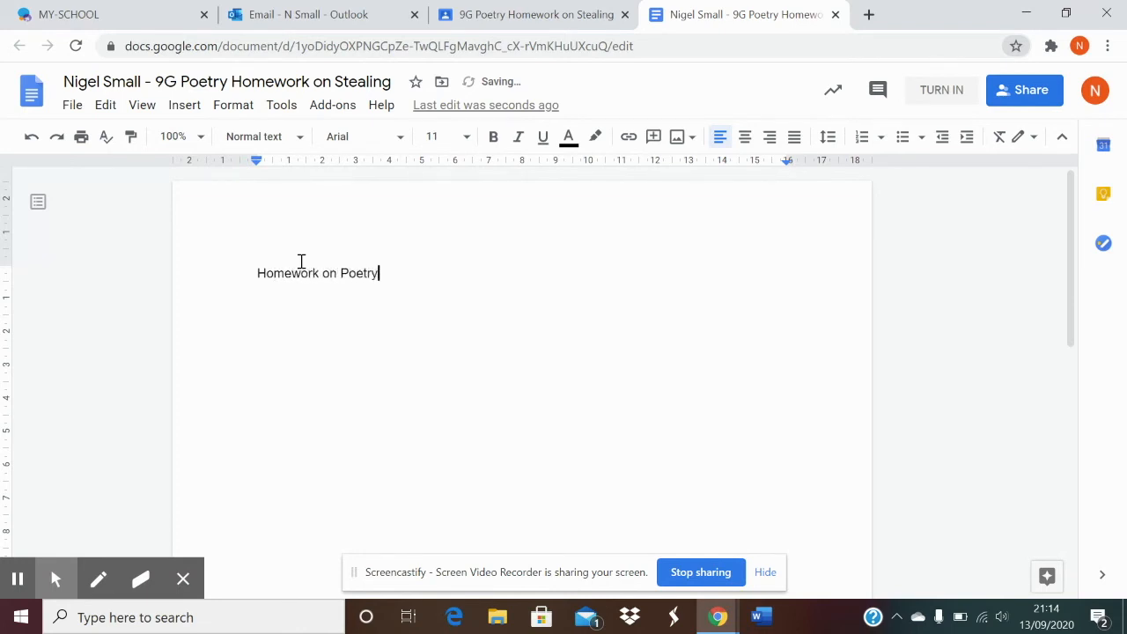
pyautogui.press('Return')
pyautogui.write('1. Stealing is wrong')
pyautogui.press('Return')
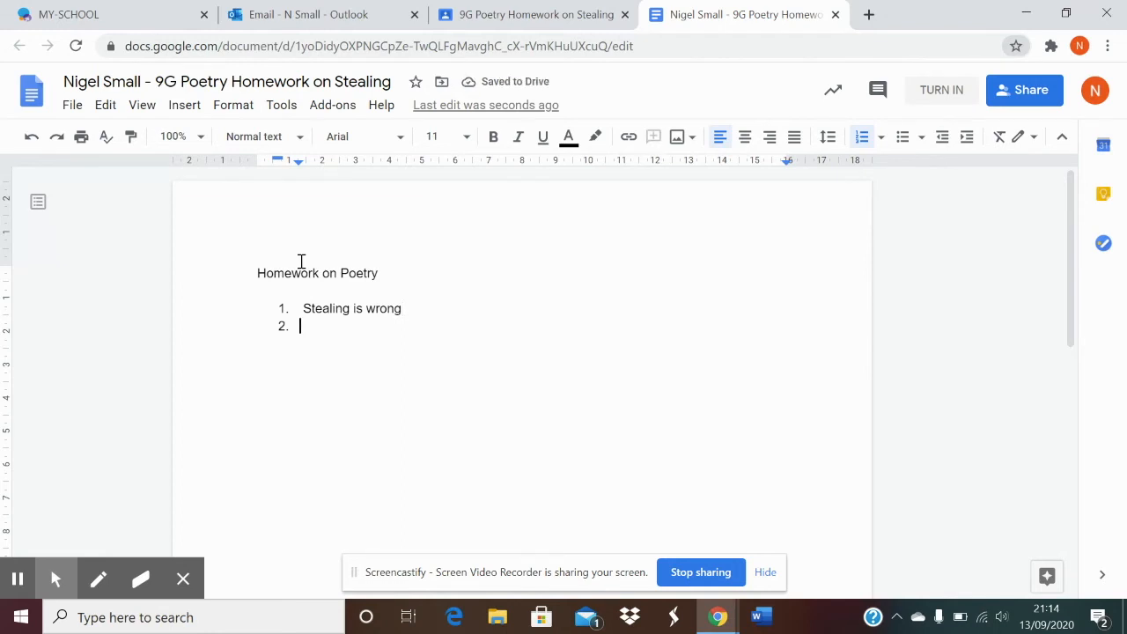
pyautogui.write('Yes')
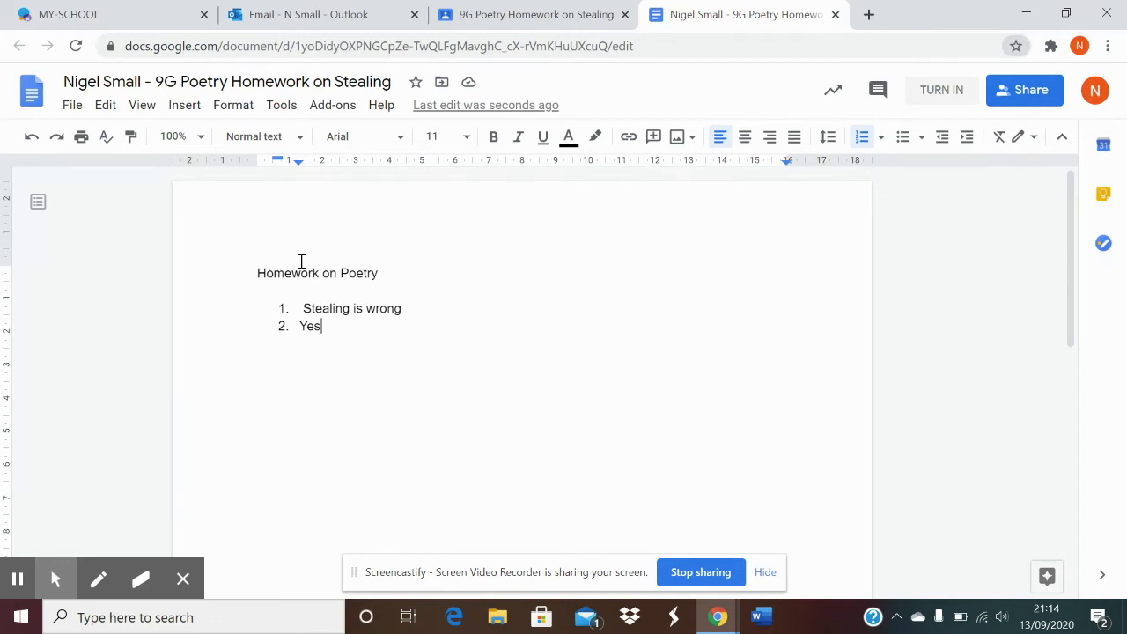
pyautogui.press('Return')
pyautogui.press('Return')
pyautogui.press('Return')
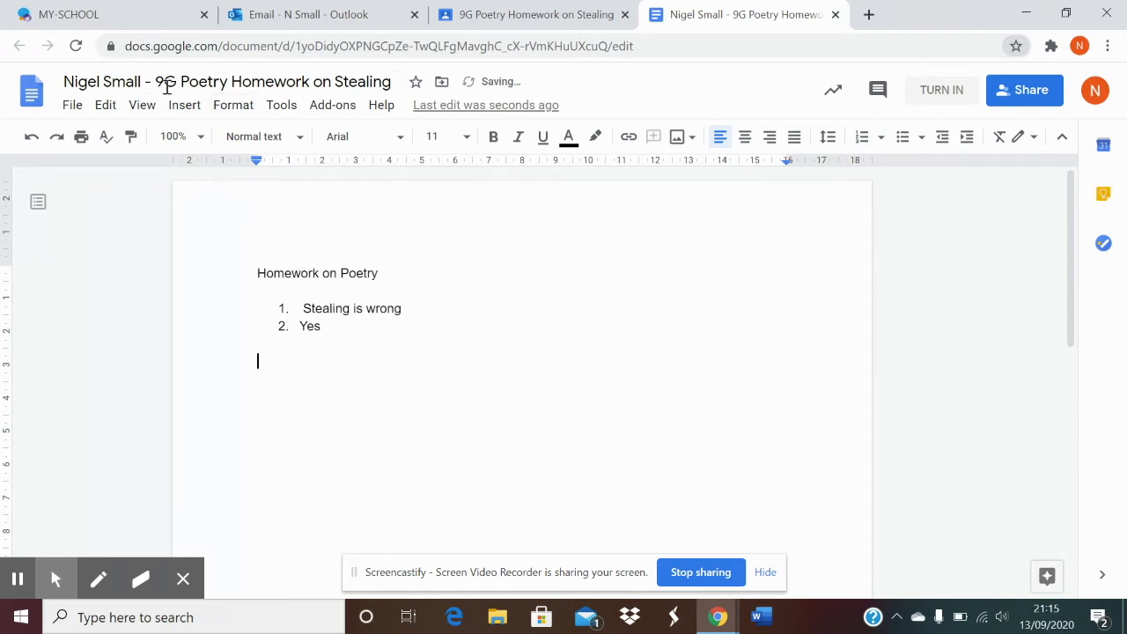
pyautogui.click(174, 119)
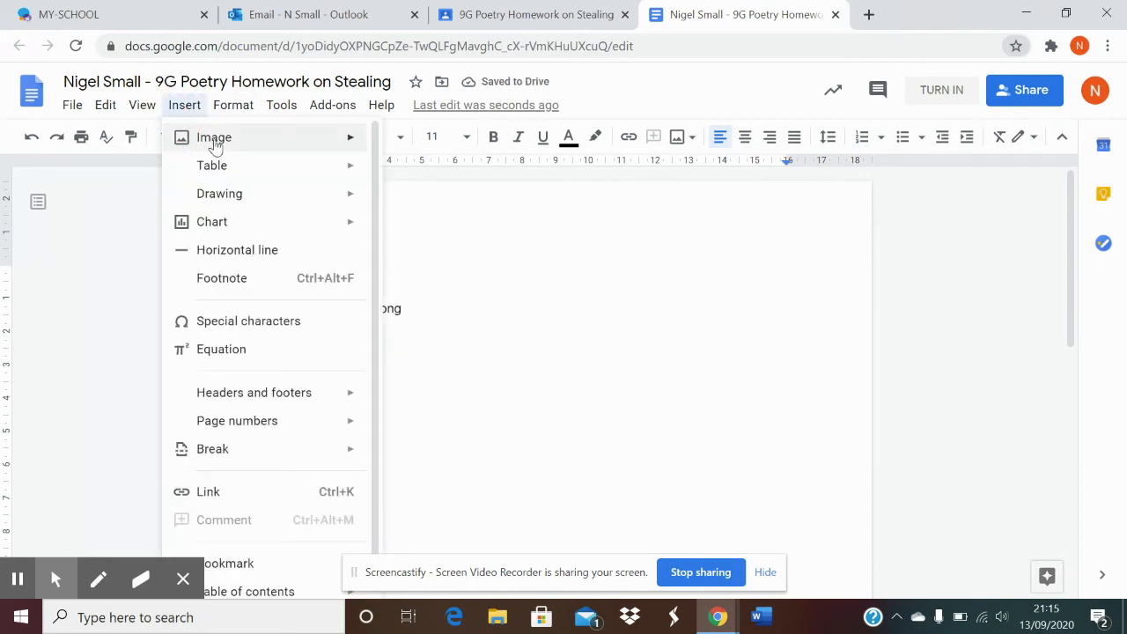
pyautogui.moveTo(191, 138)
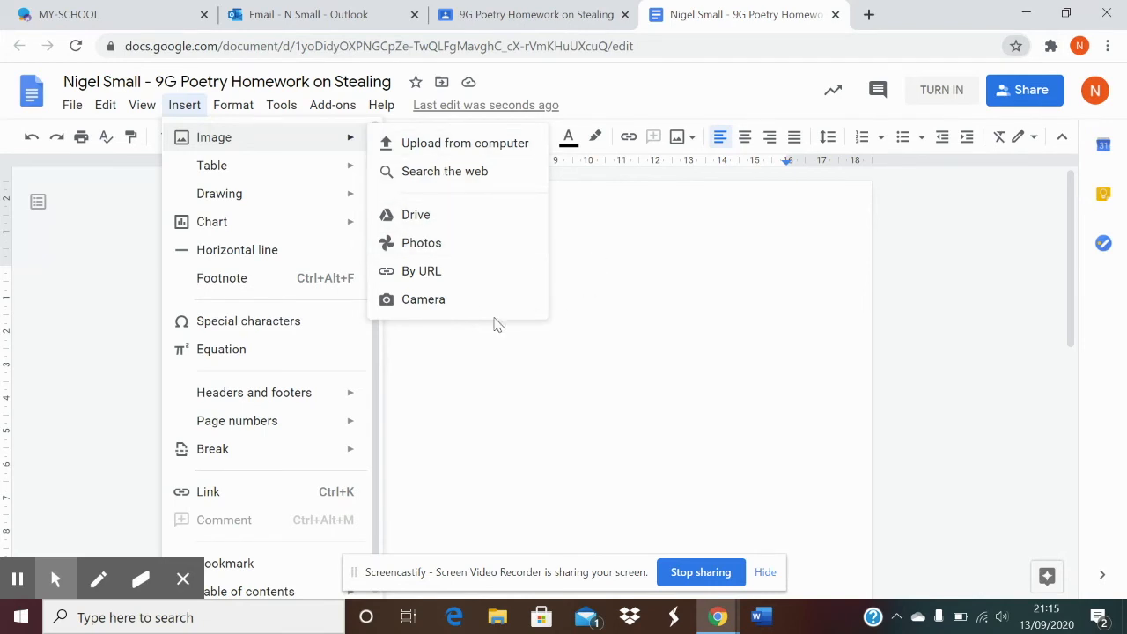
pyautogui.click(576, 284)
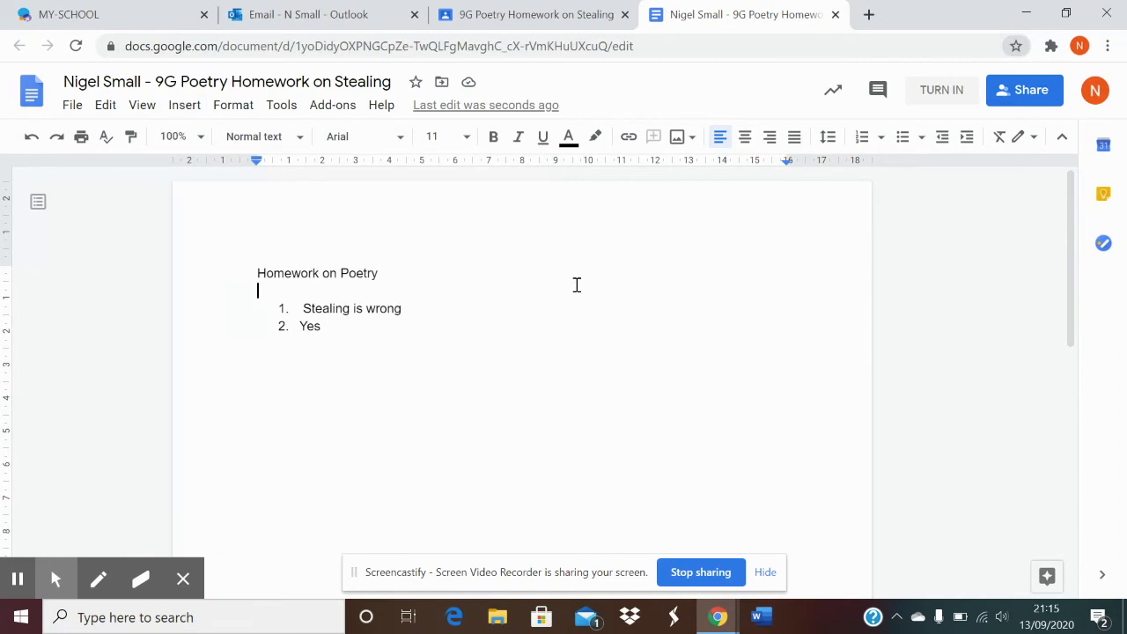
pyautogui.click(490, 345)
# - Close the answer document tab and bring up the Hand in your work confirmation
pyautogui.click(835, 15)
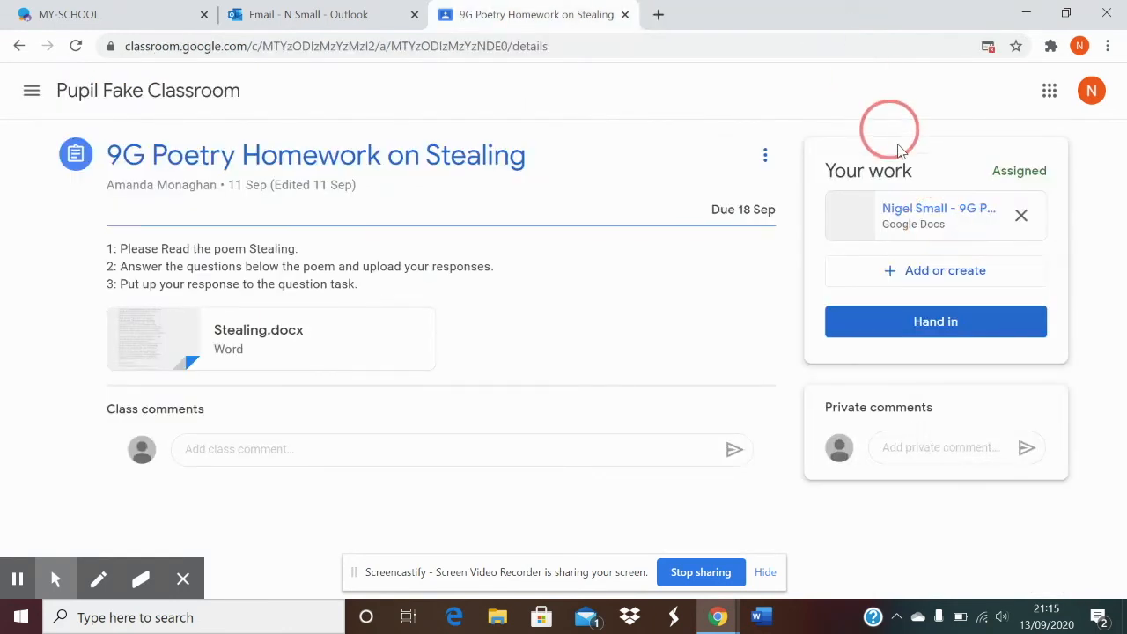
pyautogui.click(924, 221)
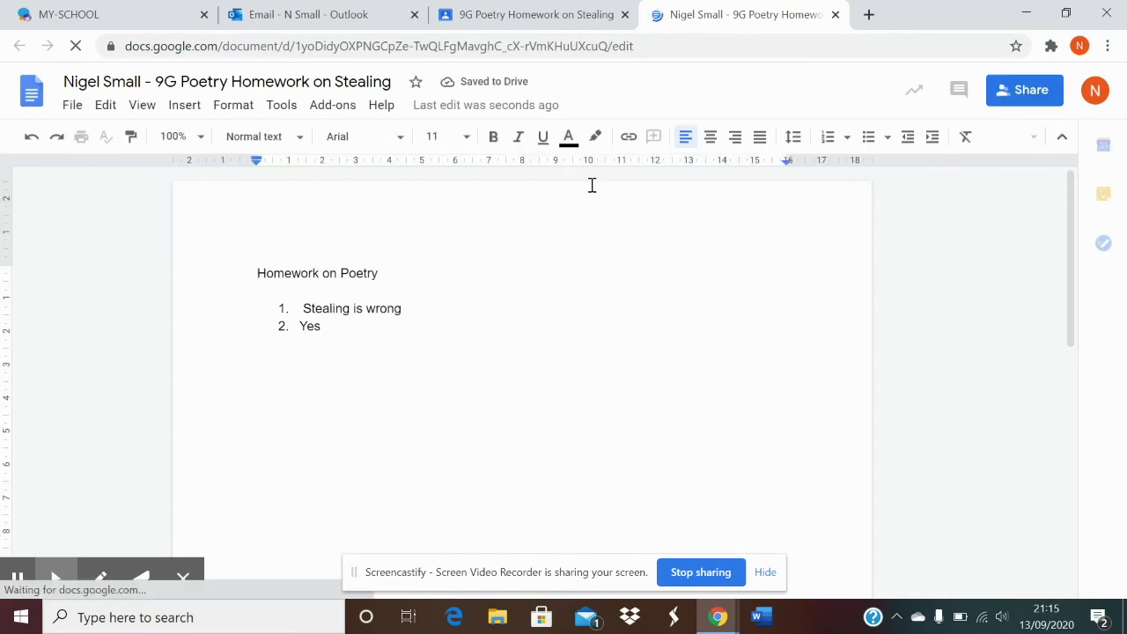
pyautogui.click(834, 16)
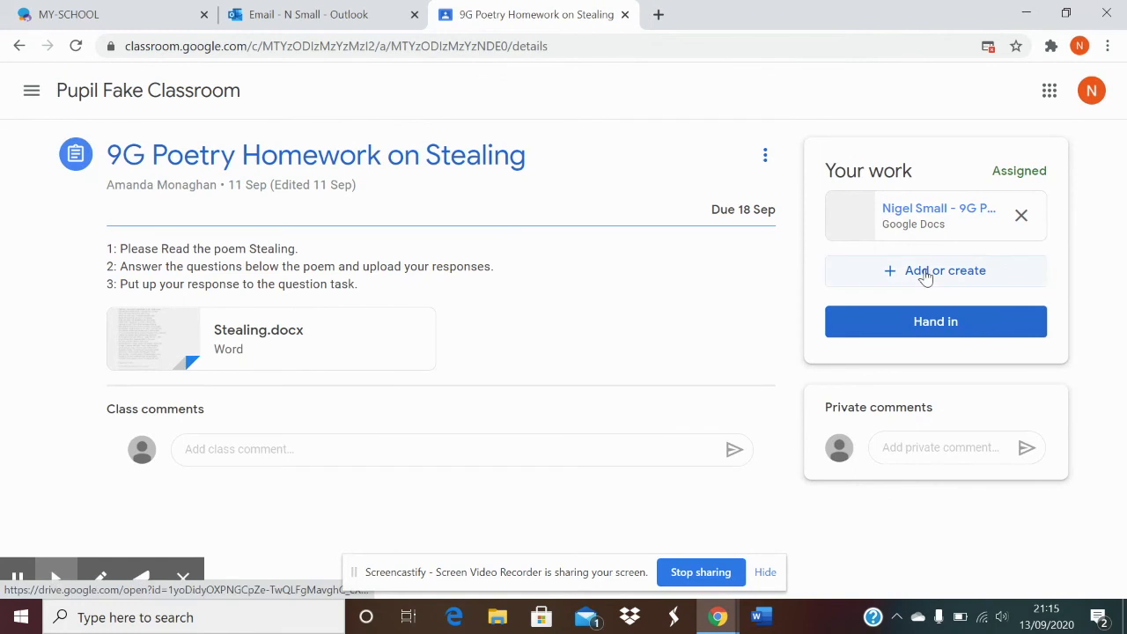
pyautogui.click(935, 335)
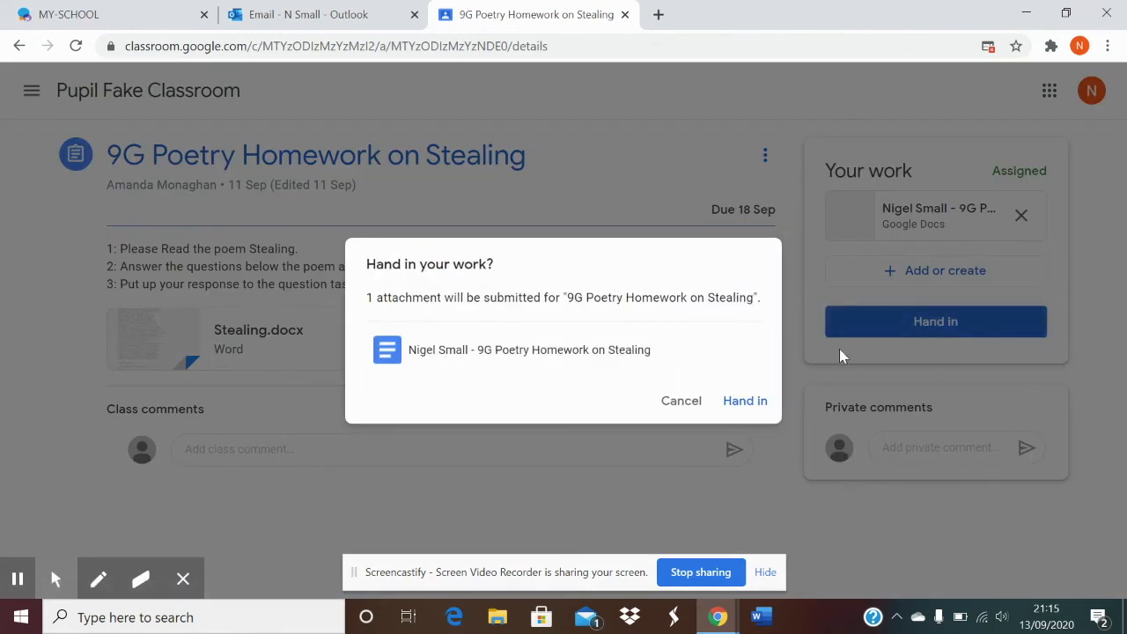
# - Confirm handing in the 9G Poetry Homework on Stealing with its answer document
pyautogui.click(751, 398)
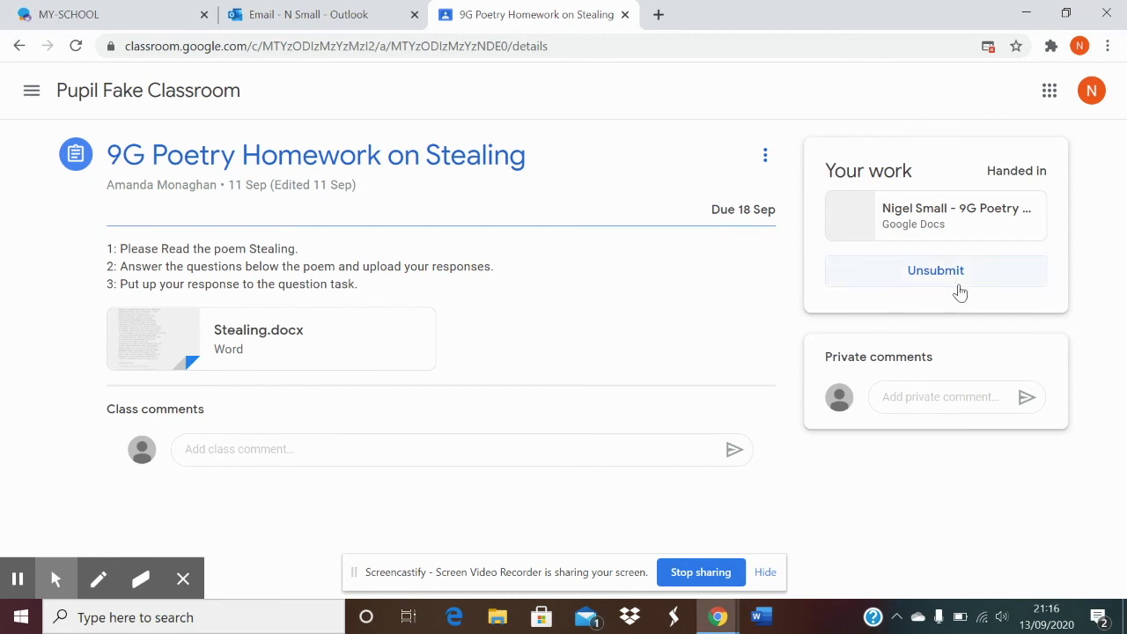
pyautogui.click(928, 402)
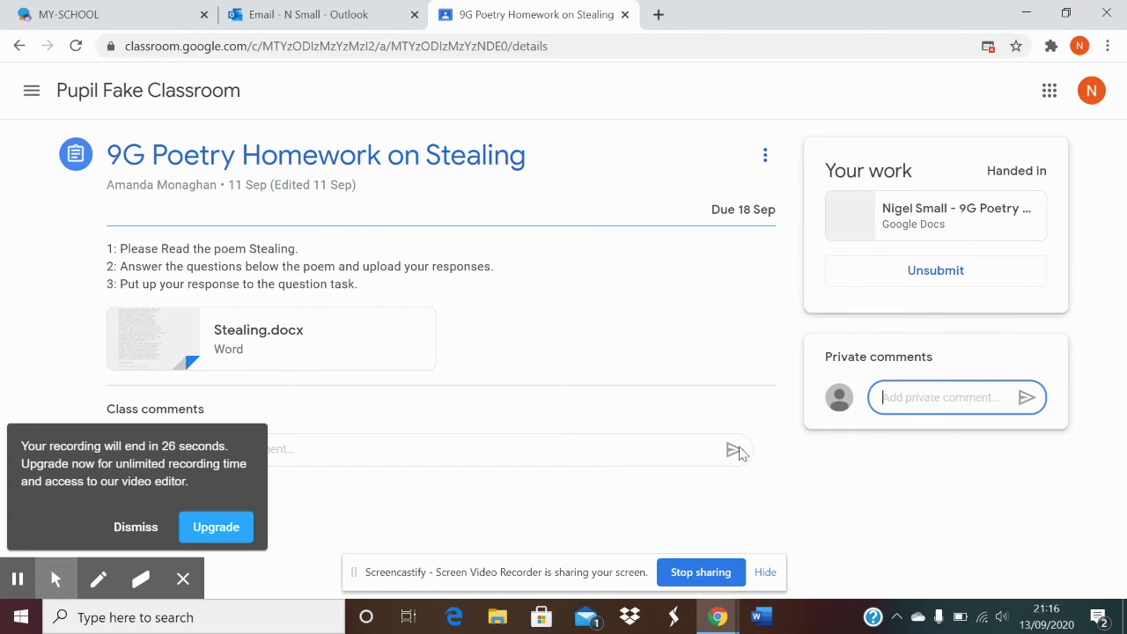
pyautogui.click(134, 530)
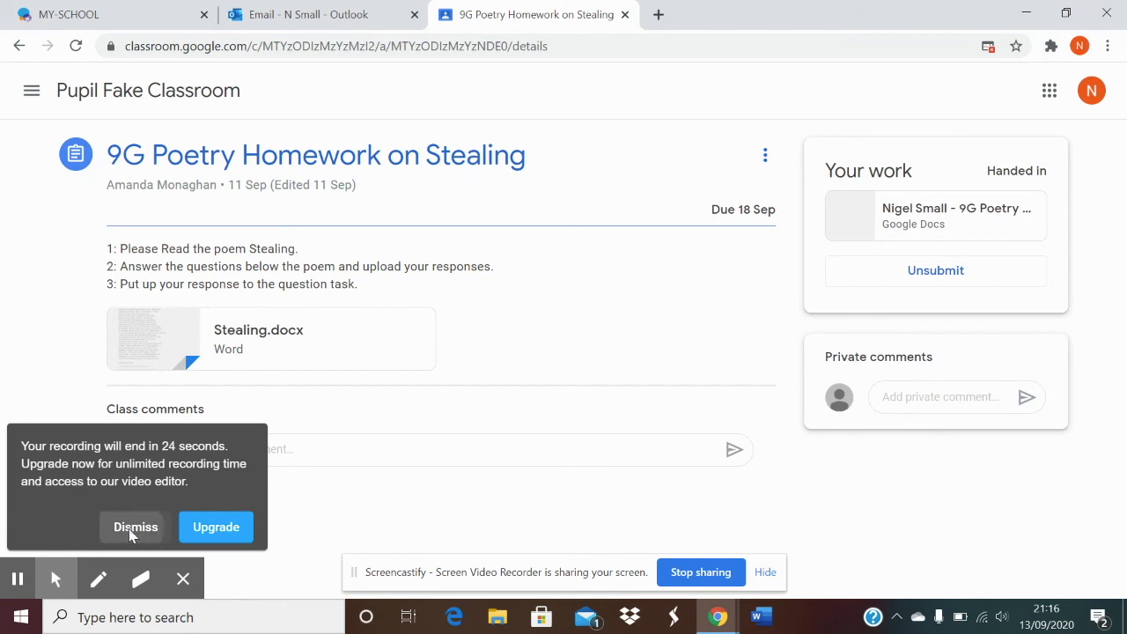